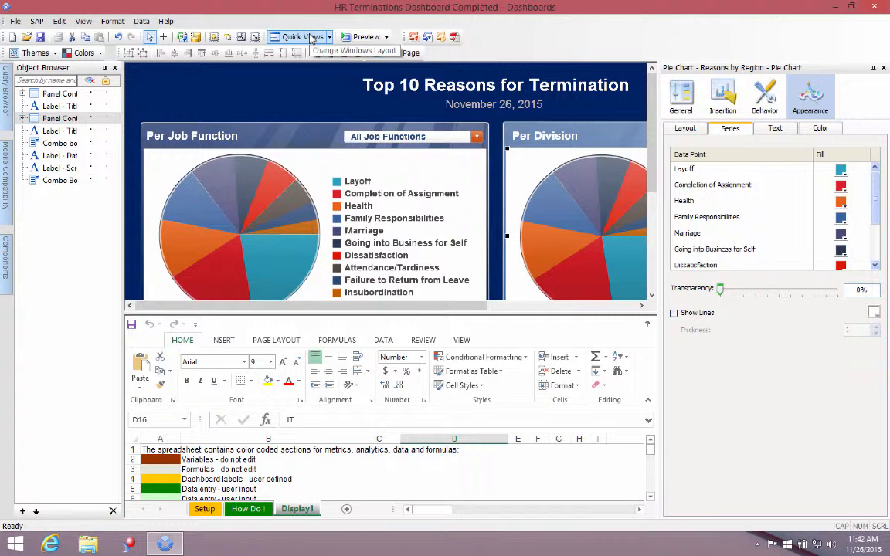
Step: Show only the spreadsheet to examine the job function menu entries, and return to the full workspace layout
left_click(310, 38)
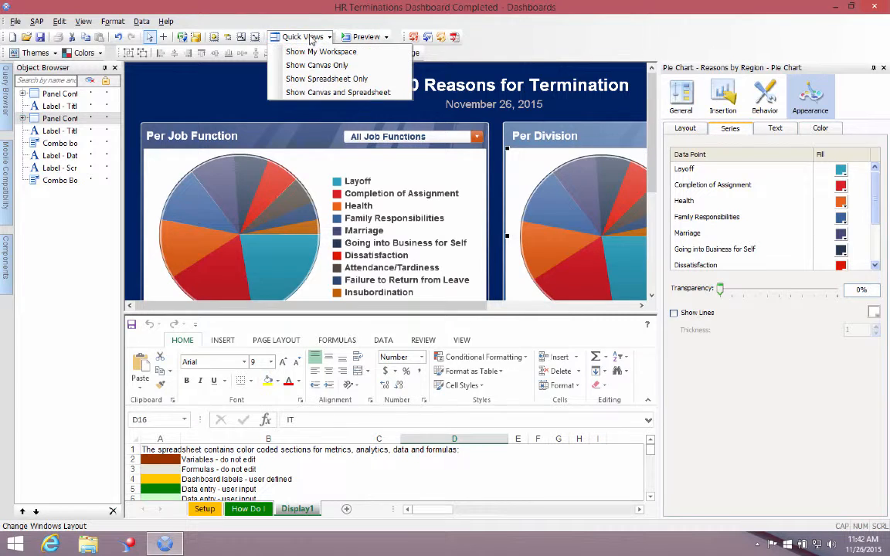
left_click(320, 80)
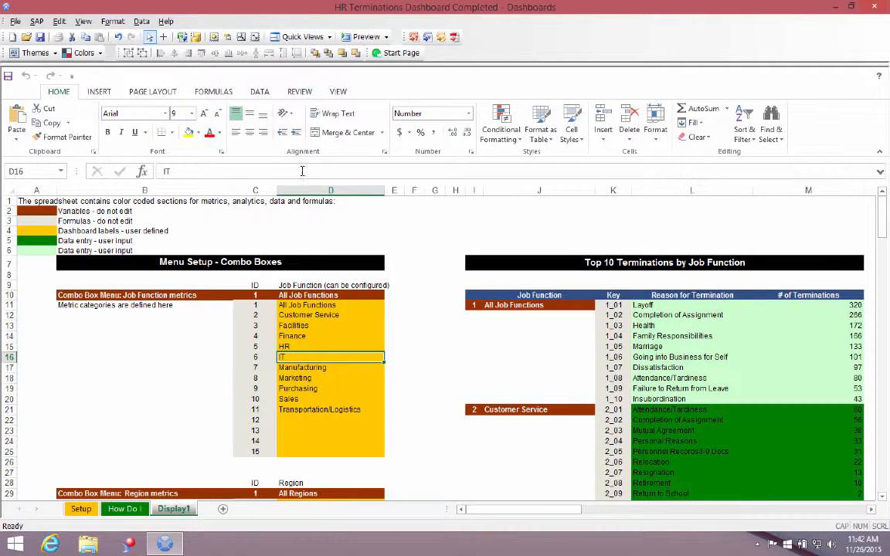
left_click(298, 305)
left_click_drag(293, 336, 294, 342)
left_click(305, 37)
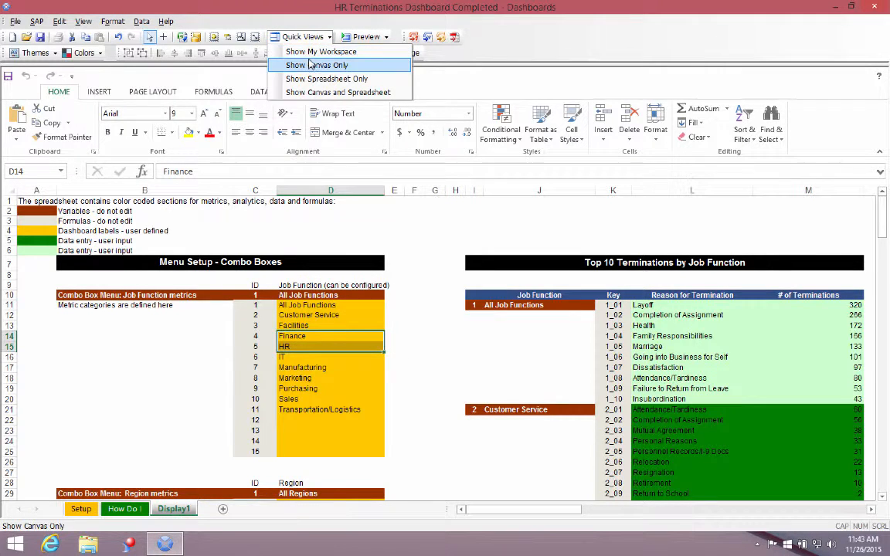
left_click(313, 51)
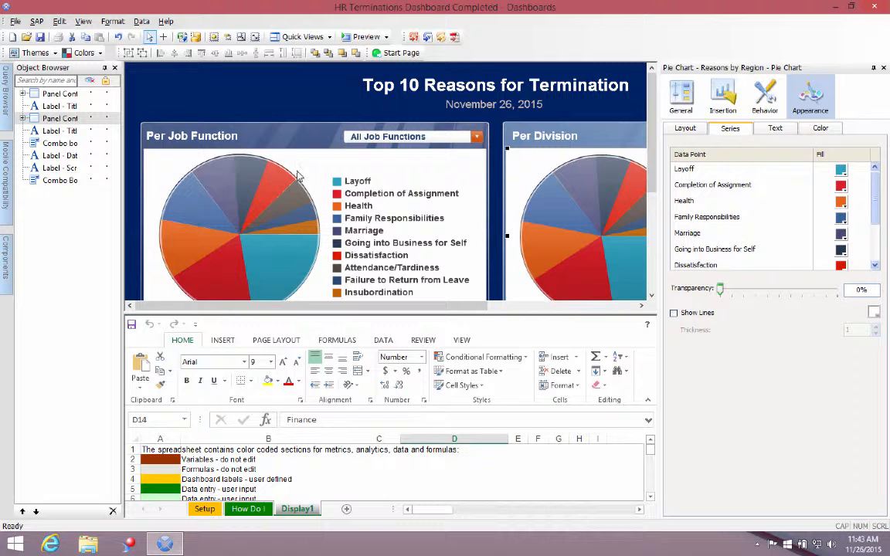
Step: Inspect the Per Job Function and Per Division pie charts and the termination data table behind them
left_click(301, 192)
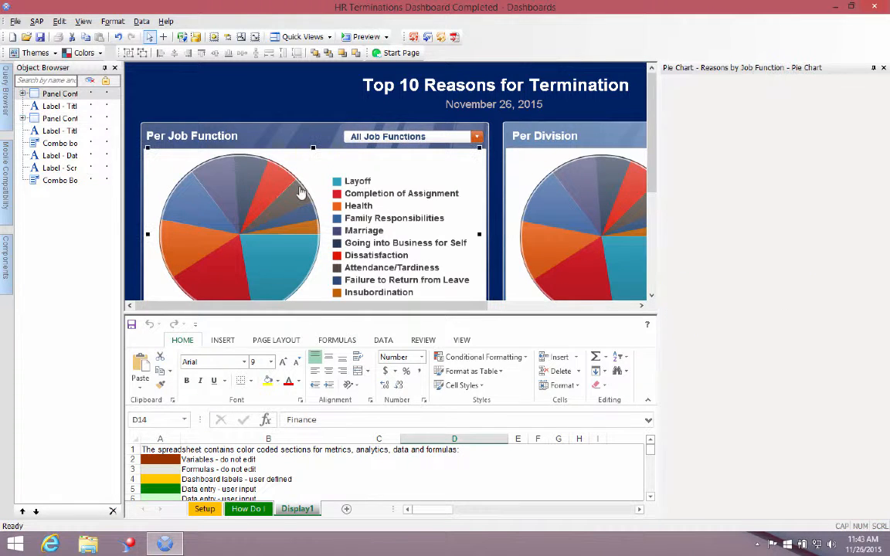
left_click(581, 203)
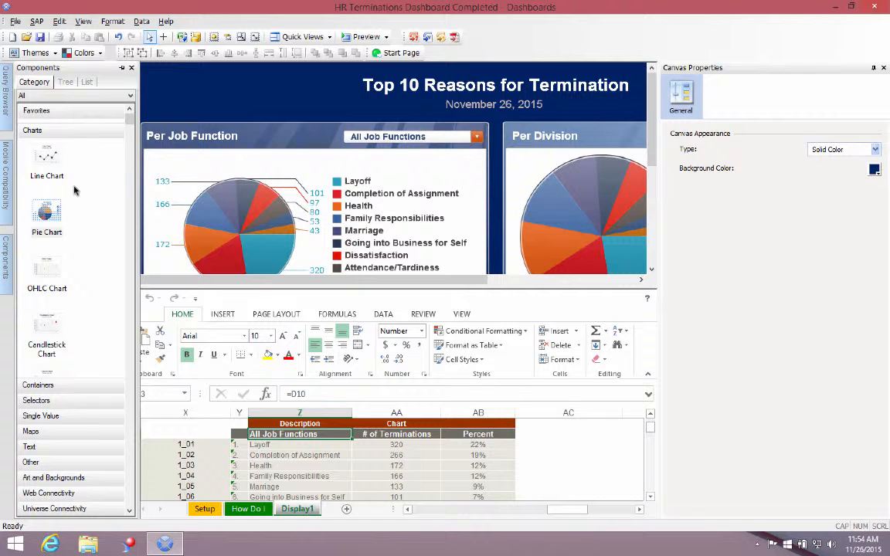
left_click(293, 464)
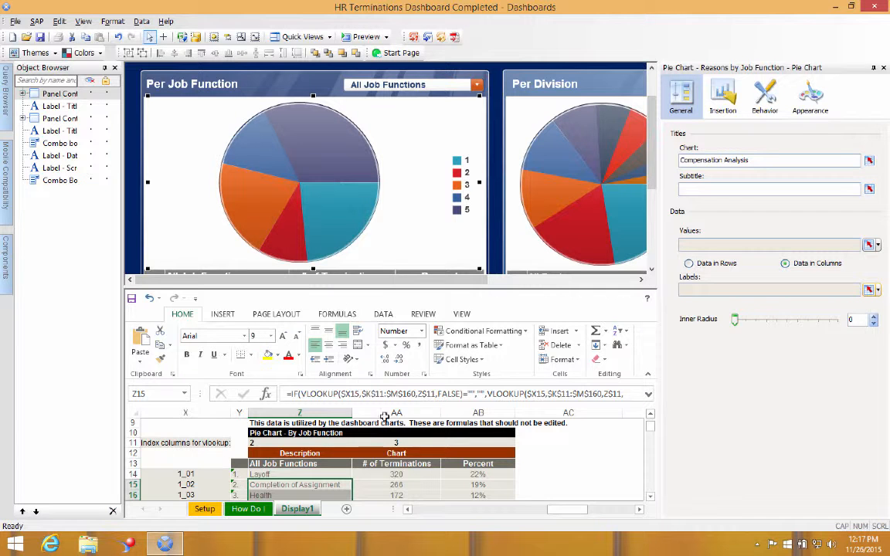
Step: Bind the Per Job Function pie chart's values to the # of Terminations range Display1!$AA$14:$AA$23
left_click(394, 484)
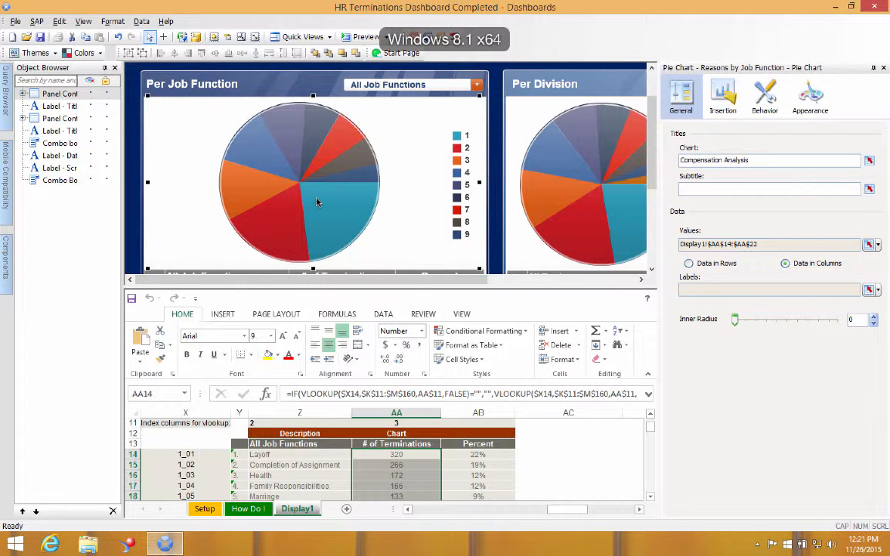
left_click(868, 245)
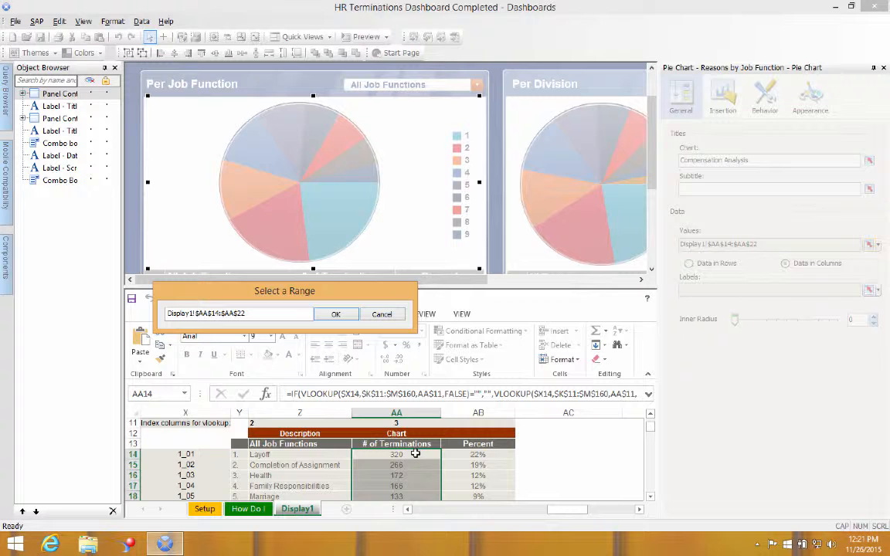
mouse_move(415, 454)
left_mouse_down()
mouse_move(407, 512)
mouse_move(406, 464)
left_mouse_up()
key("Return")
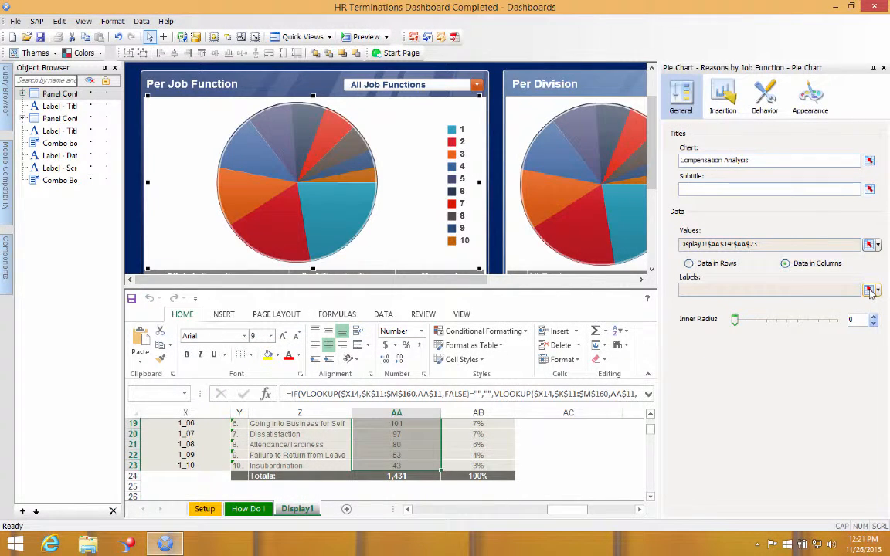
Step: Bind the Per Job Function pie chart's labels to the termination reasons in Display1!$Z$14:$Z$23
left_click(868, 290)
mouse_move(299, 465)
left_mouse_down()
mouse_move(303, 416)
mouse_move(295, 483)
left_mouse_up()
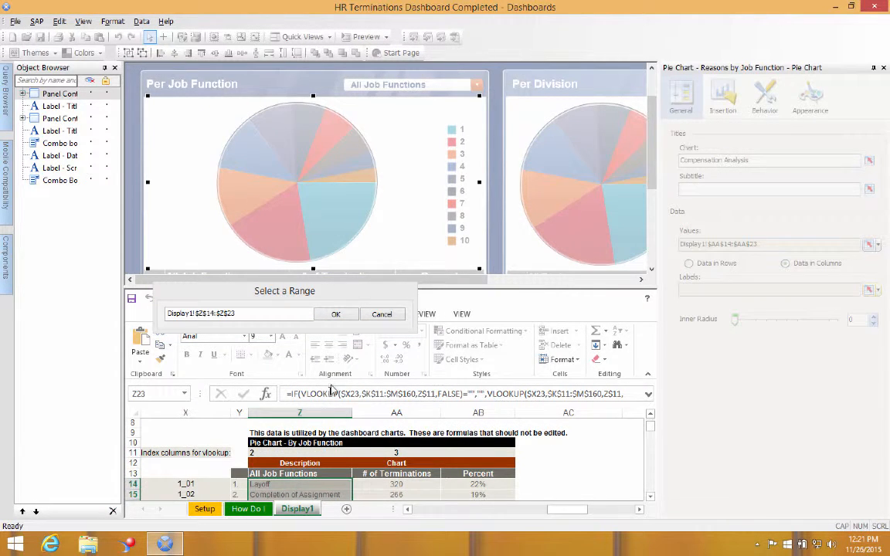
left_click(336, 315)
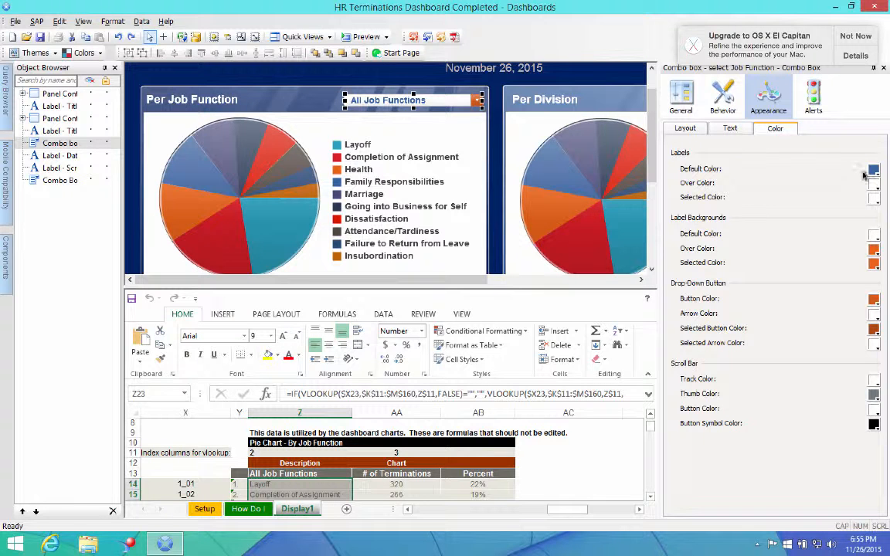
Step: Set the label text size of the job function combo box to 16
left_click(732, 129)
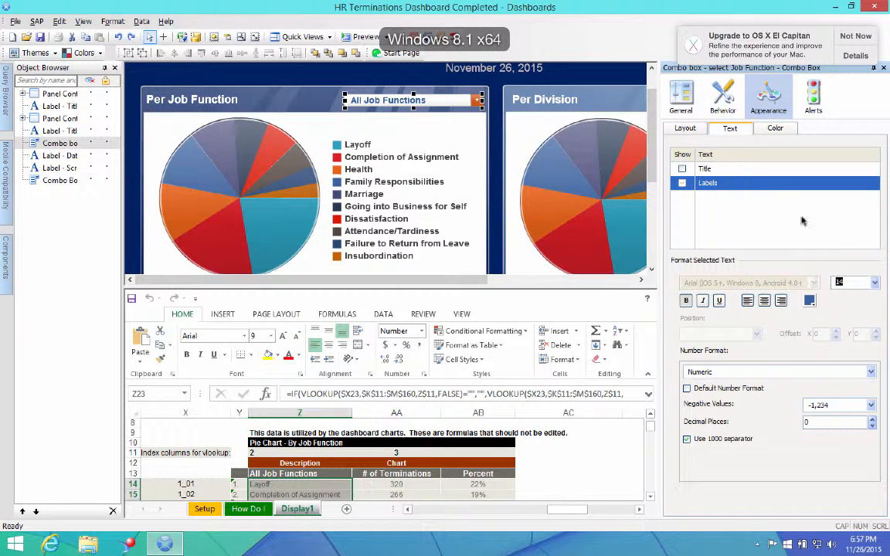
left_click(874, 283)
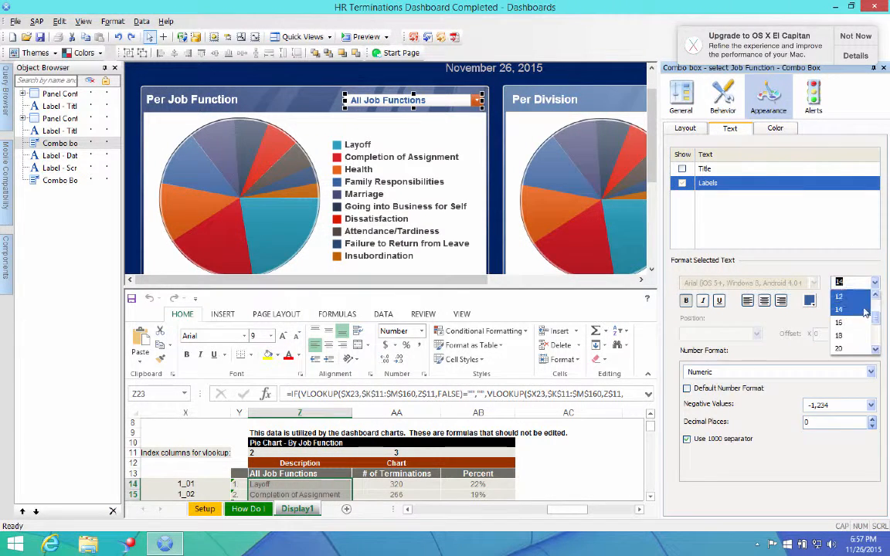
left_click(853, 322)
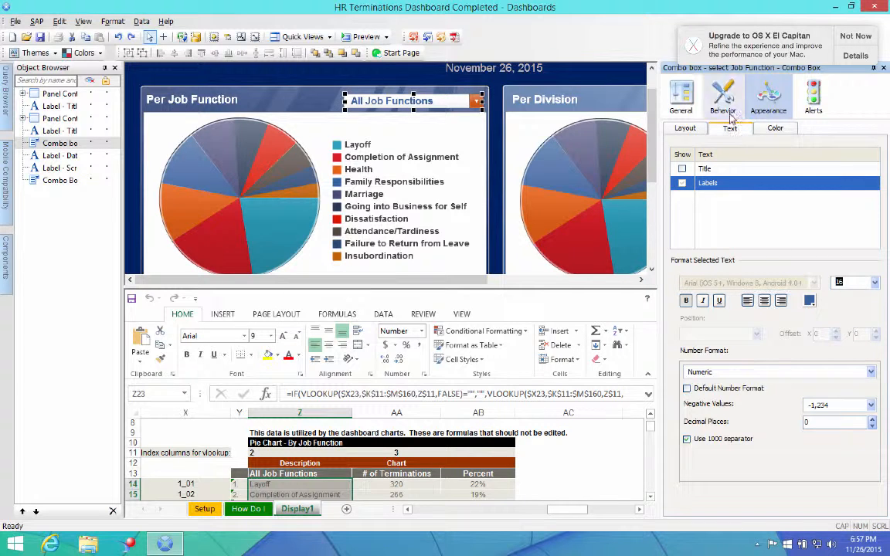
Step: Review the job function combo box's color and alert settings, along with the available queries and dashboard components
left_click(778, 134)
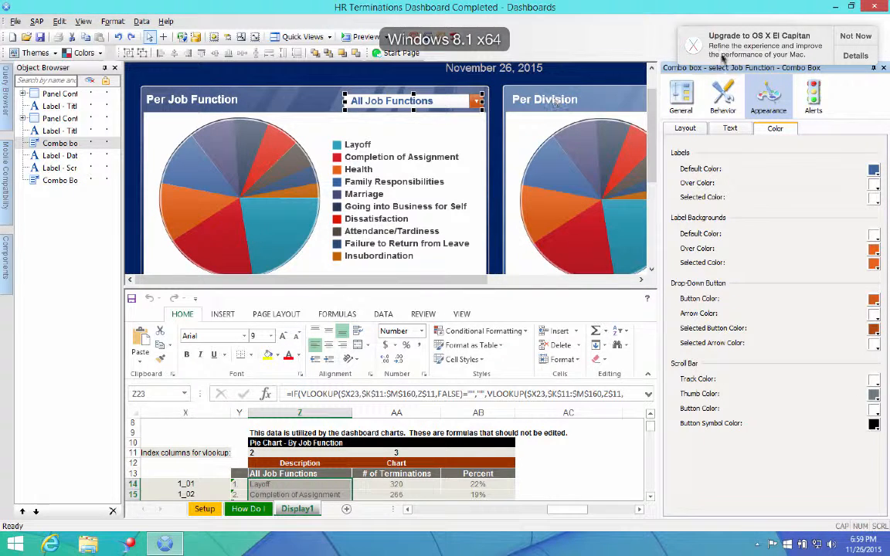
left_click(814, 96)
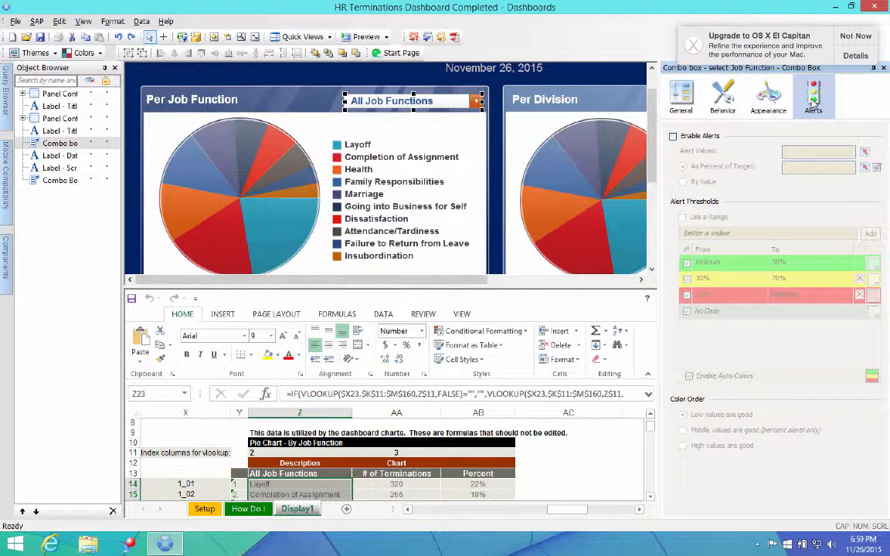
left_click(4, 112)
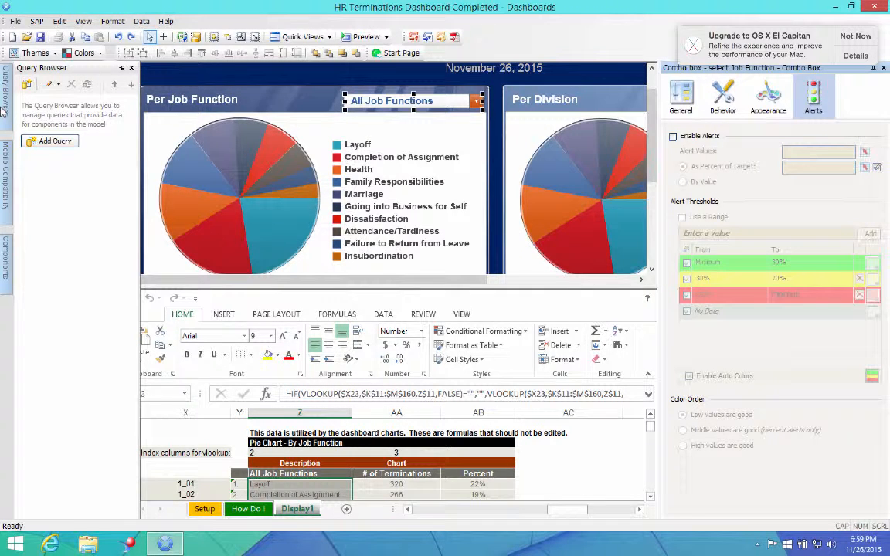
left_click(5, 257)
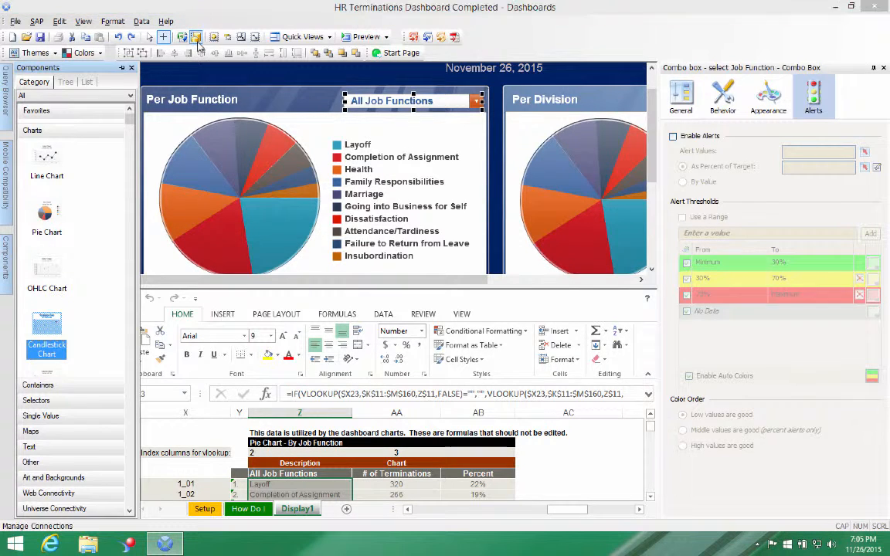
Step: Review the connection types that can be added in the Data Manager, and open the spreadsheet import
left_click(196, 39)
left_click(302, 116)
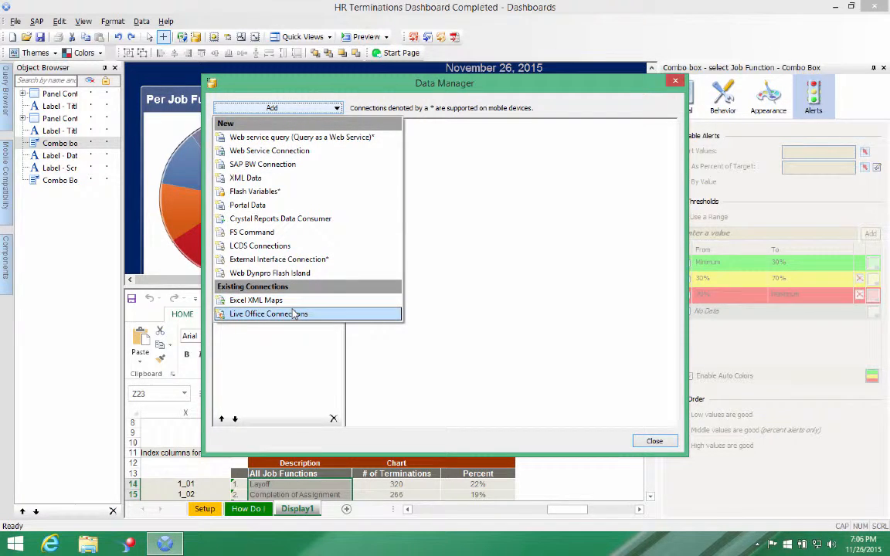
left_click(309, 110)
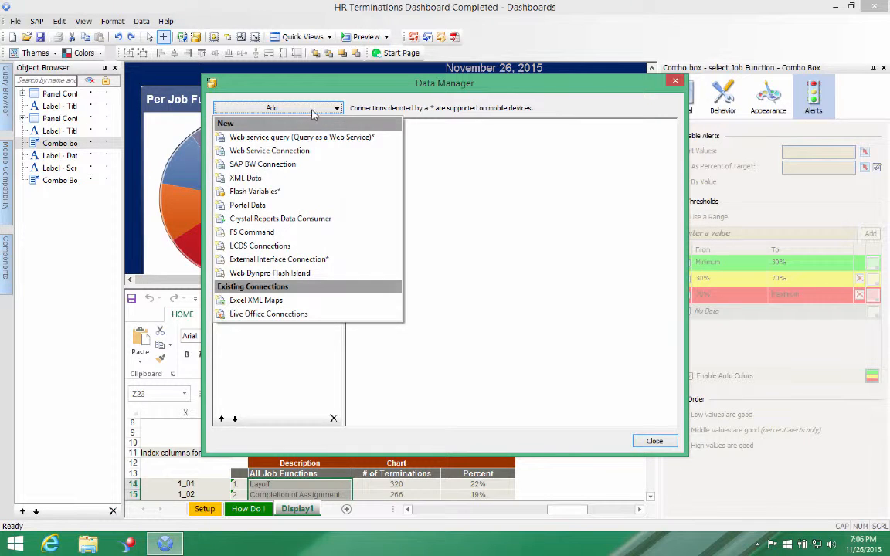
left_click(677, 82)
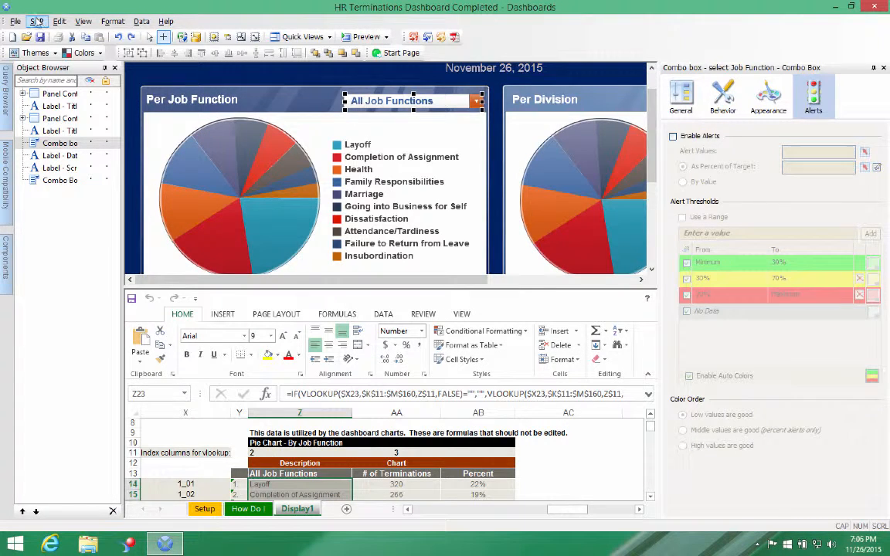
left_click(180, 37)
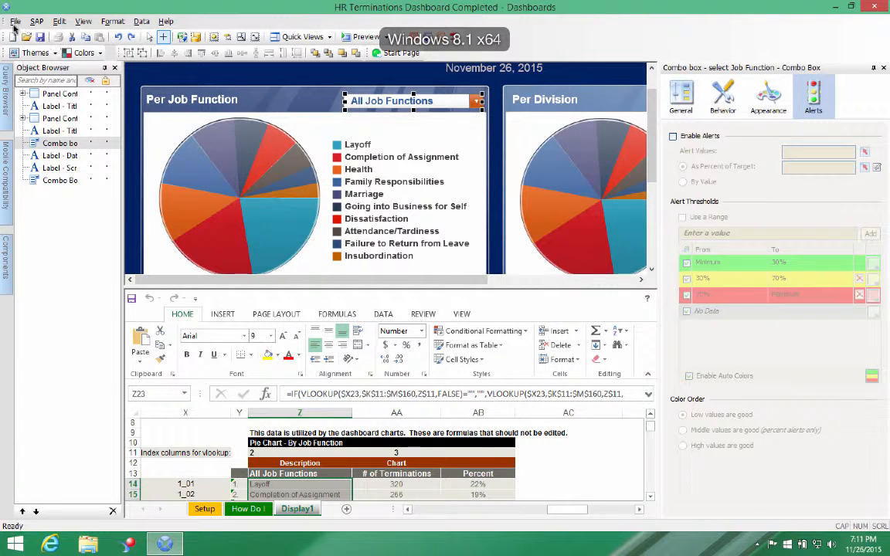
Step: Examine the options for saving the dashboard to the platform and the available export formats
left_click(16, 23)
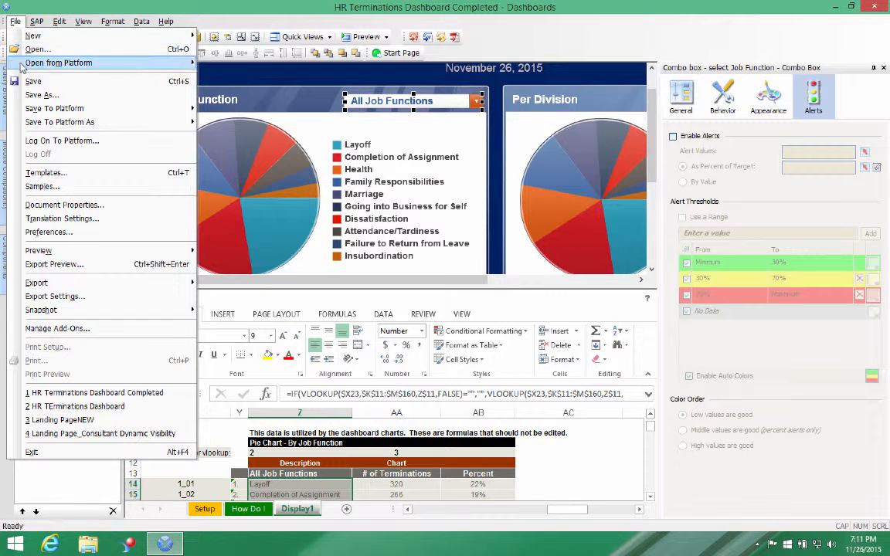
mouse_move(116, 110)
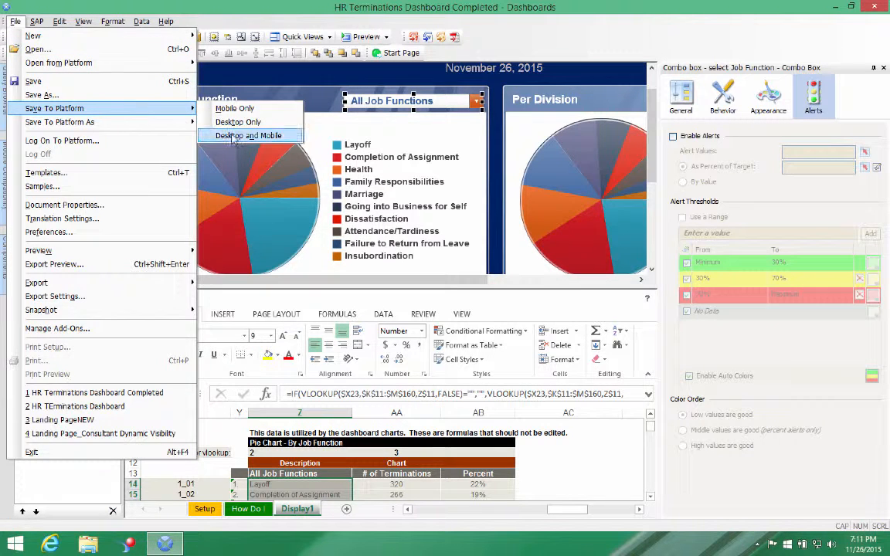
mouse_move(112, 285)
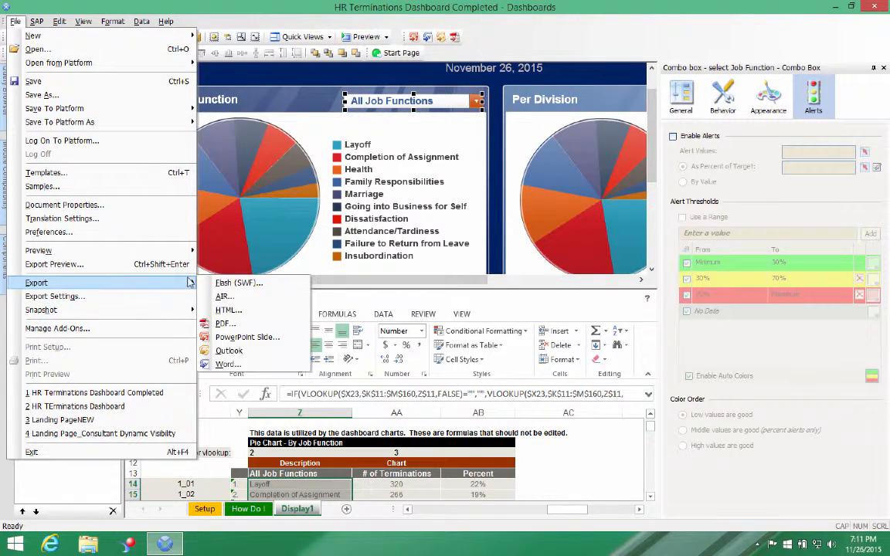
Step: Preview the dashboard and filter the Per Job Function chart by Customer Service, and by HR
left_click(368, 37)
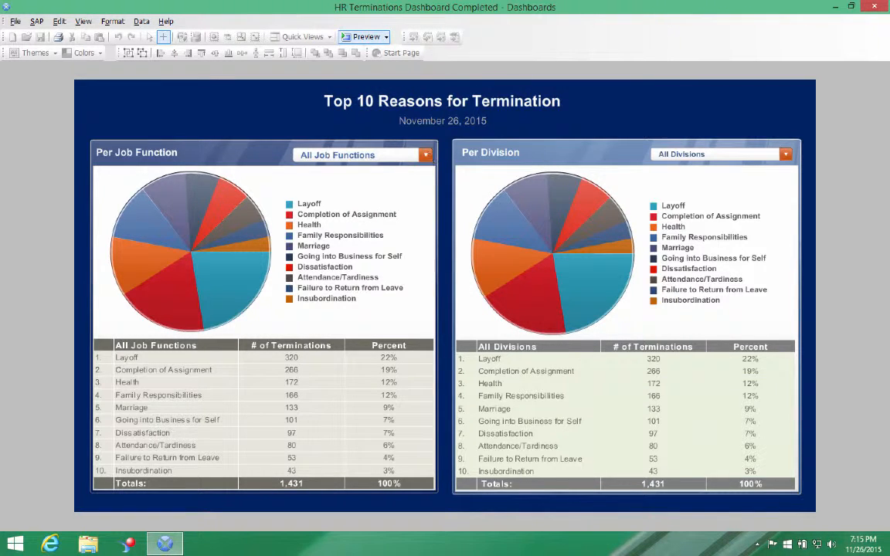
left_click(424, 154)
left_click(355, 185)
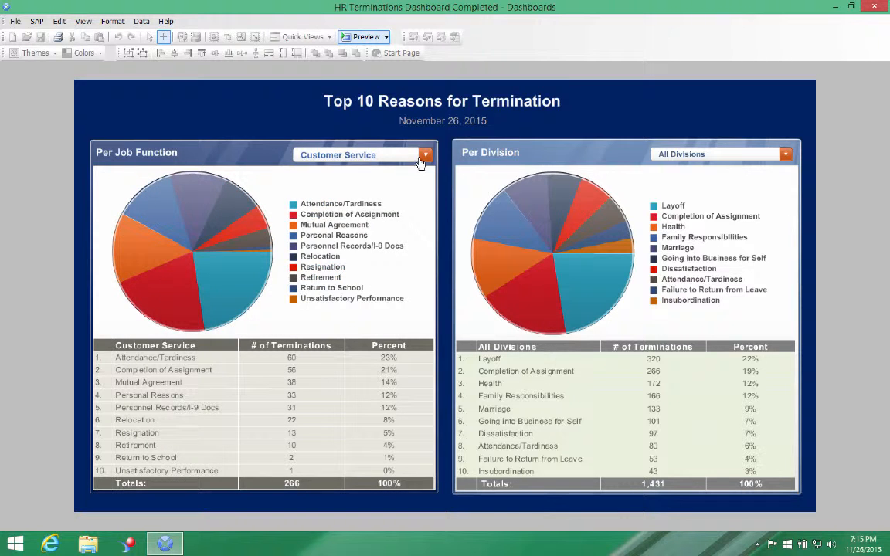
left_click(425, 155)
left_click(384, 232)
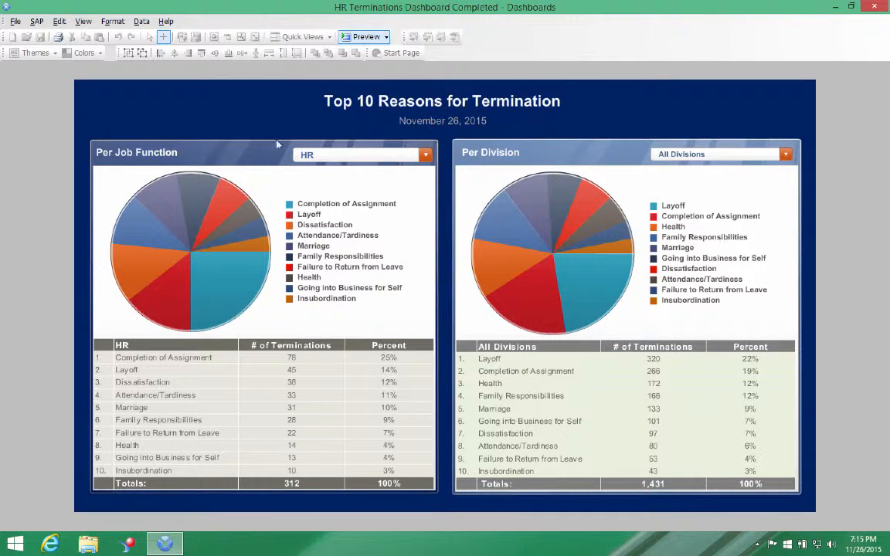
mouse_move(140, 200)
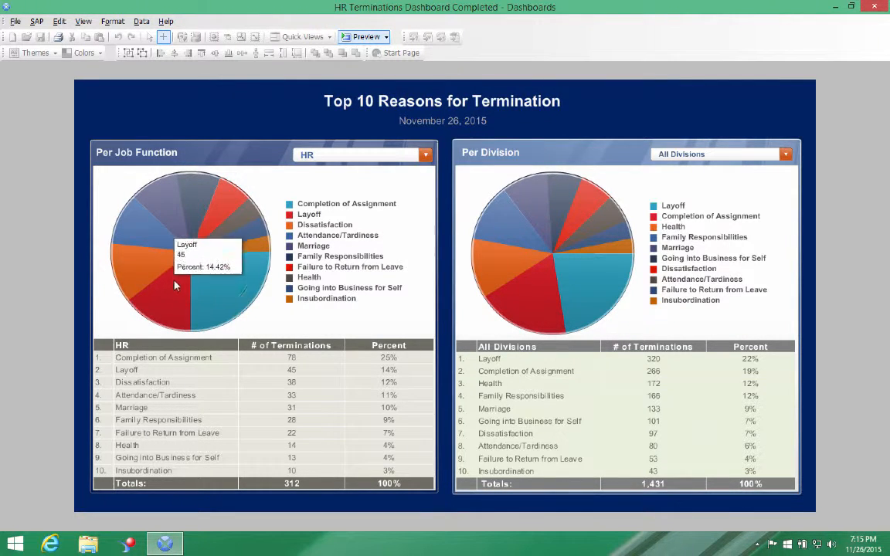